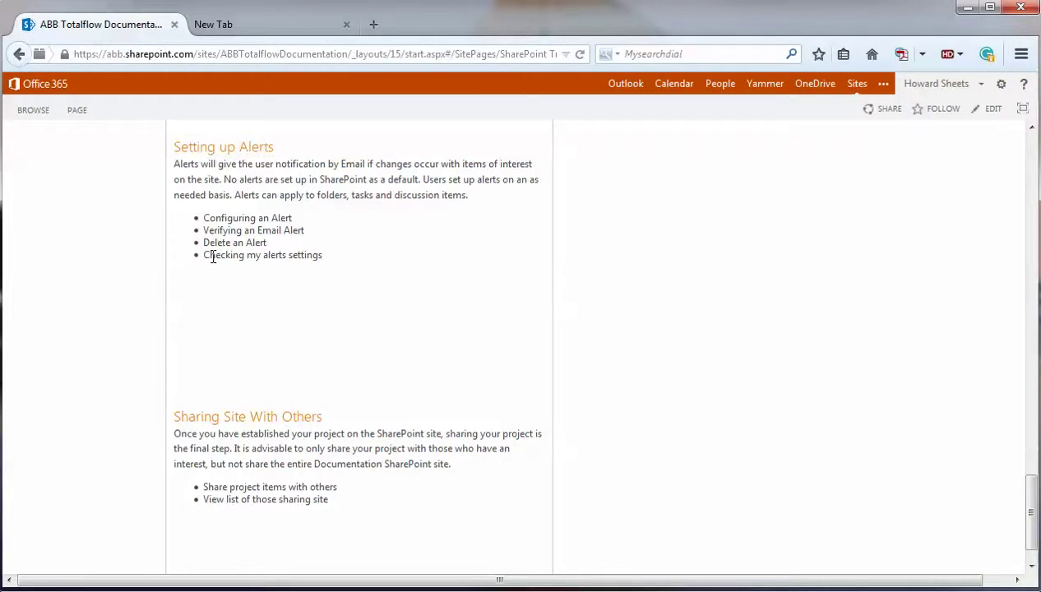
# - Highlight the agenda topics: Configuring an Alert, Verifying an Email Alert, Delete an Alert, Checking my alerts settings
pyautogui.tripleClick(230, 220)
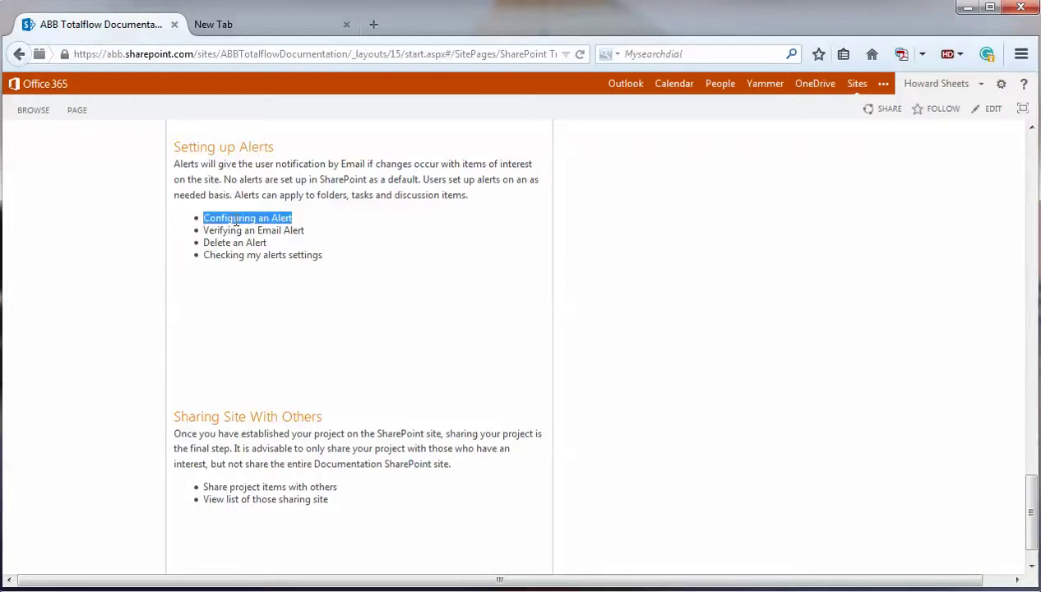
pyautogui.tripleClick(202, 233)
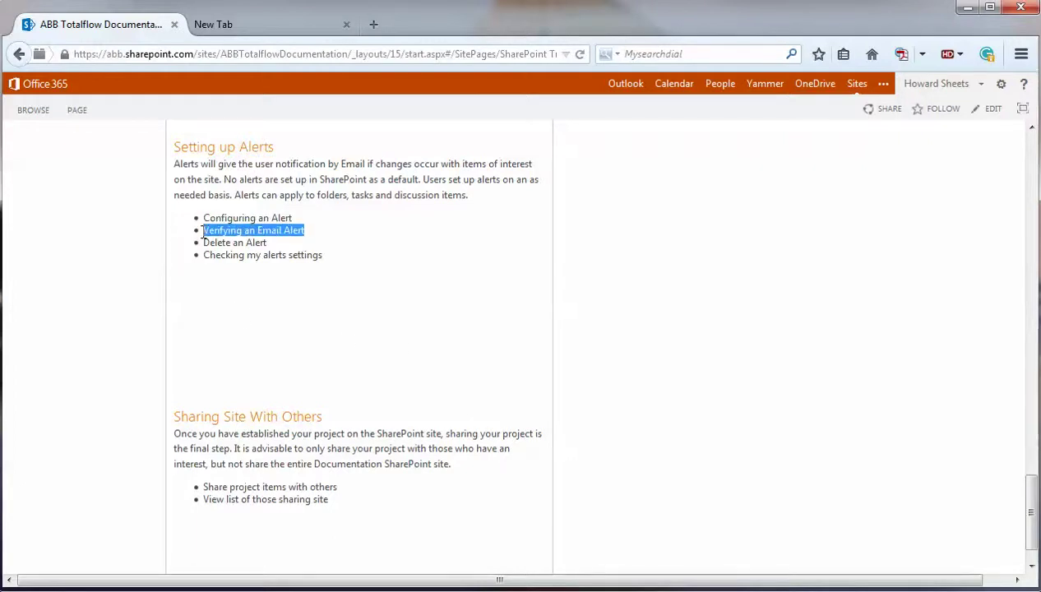
pyautogui.moveTo(204, 242); pyautogui.dragTo(265, 243)
pyautogui.tripleClick(204, 257)
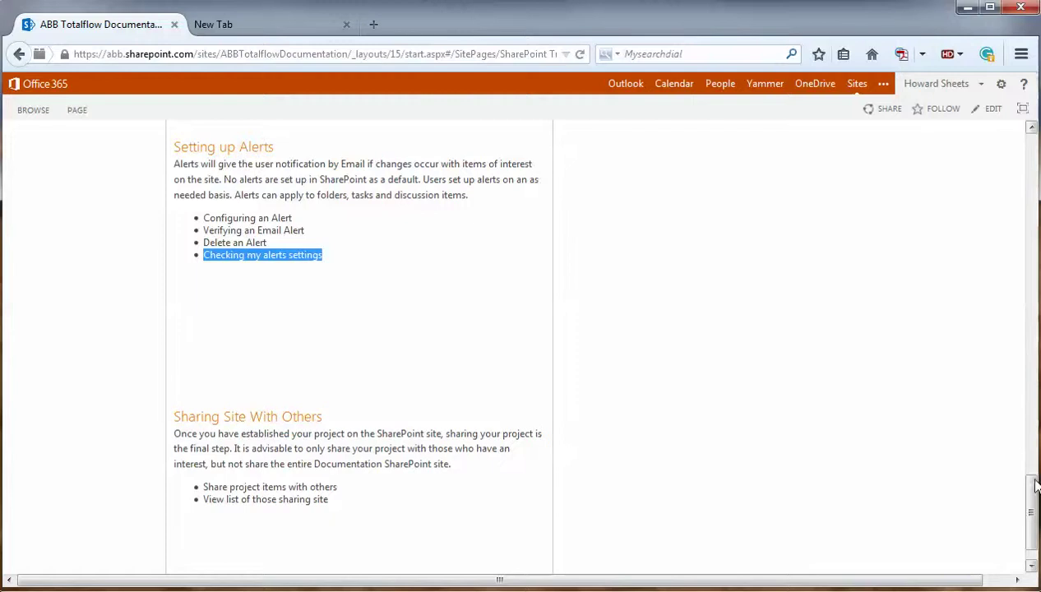
pyautogui.moveTo(1037, 485); pyautogui.dragTo(1038, 122)
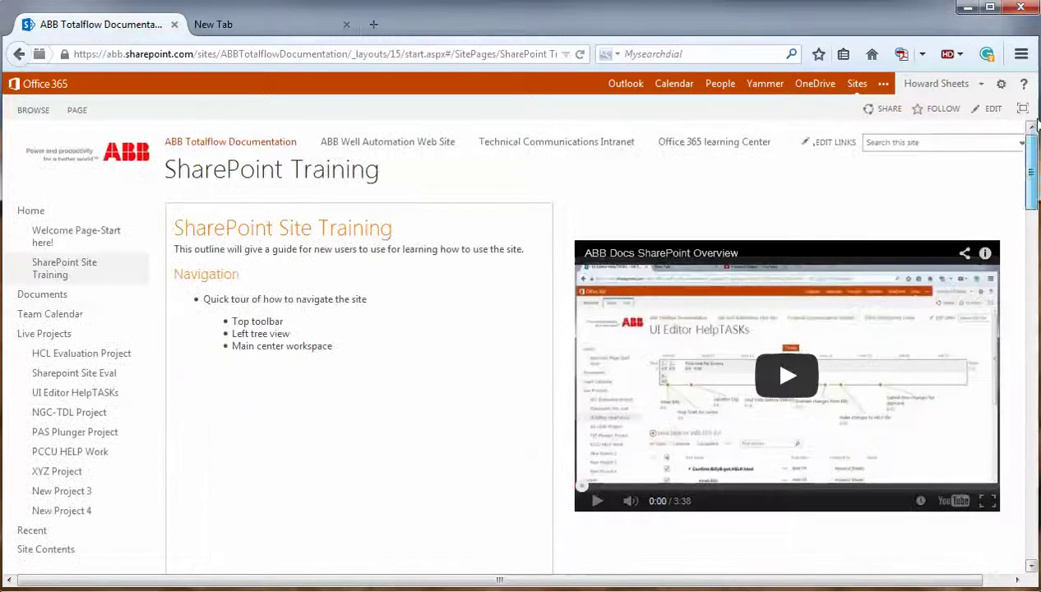
# - Open the XYZ Project page and scroll down to Discussions and back to the top
pyautogui.click(71, 476)
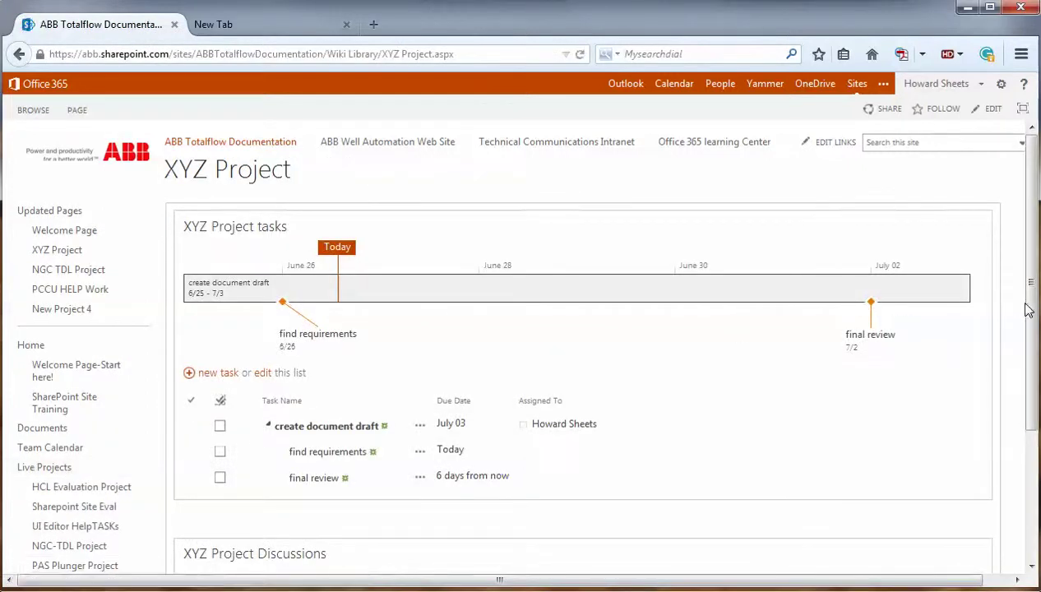
pyautogui.moveTo(1033, 317); pyautogui.dragTo(1012, 444)
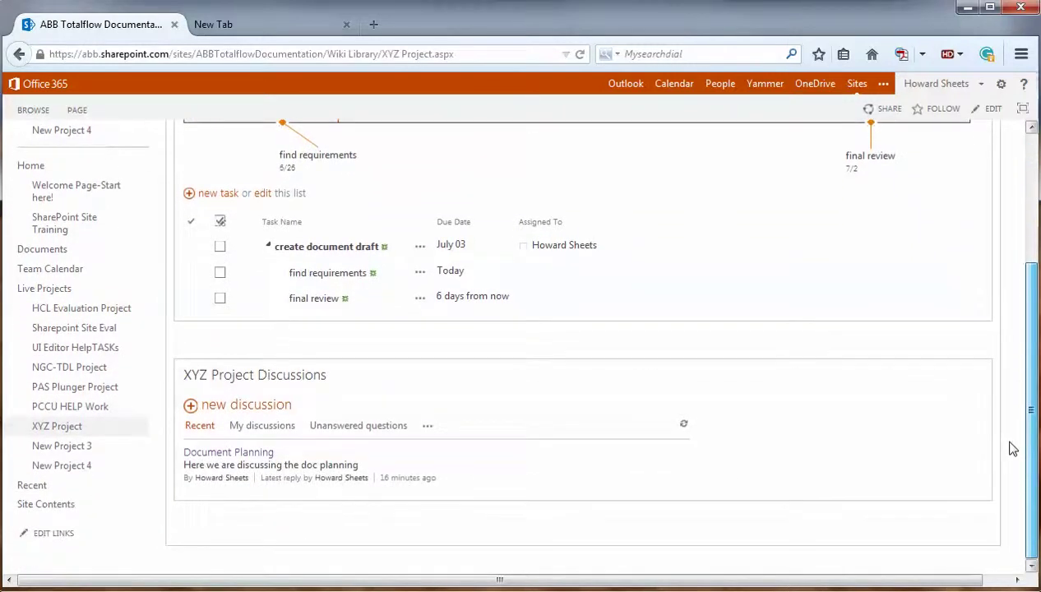
pyautogui.scroll(4, 1011, 448)
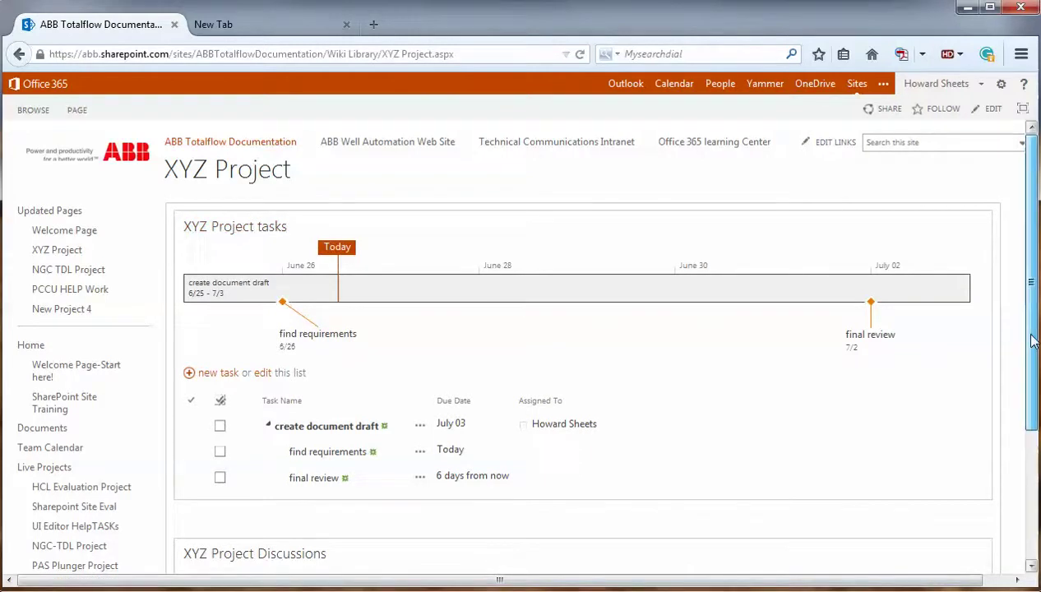
pyautogui.scroll(-3, 1017, 486)
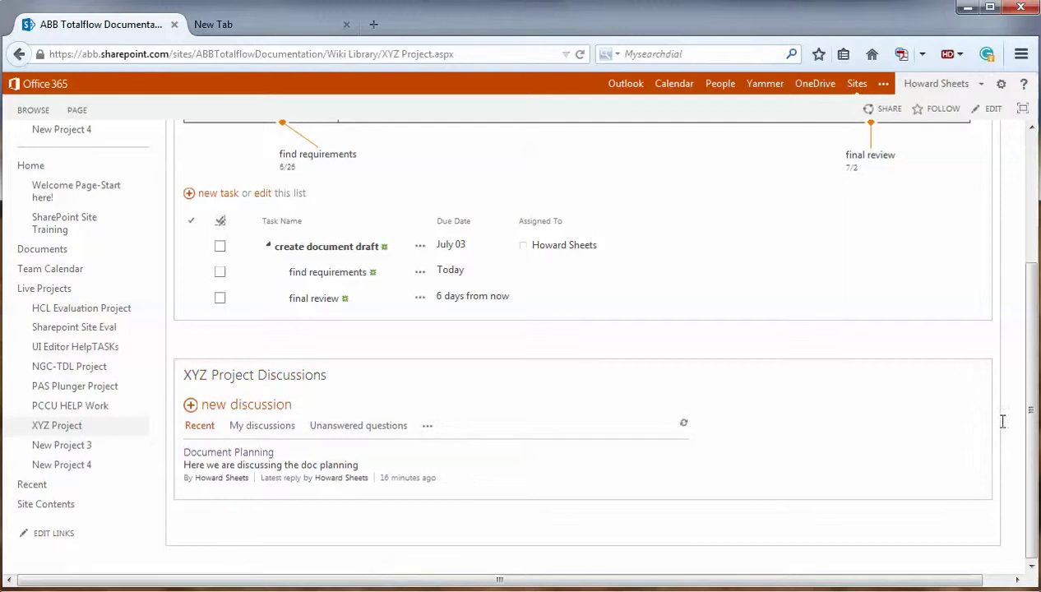
pyautogui.scroll(4, 1018, 262)
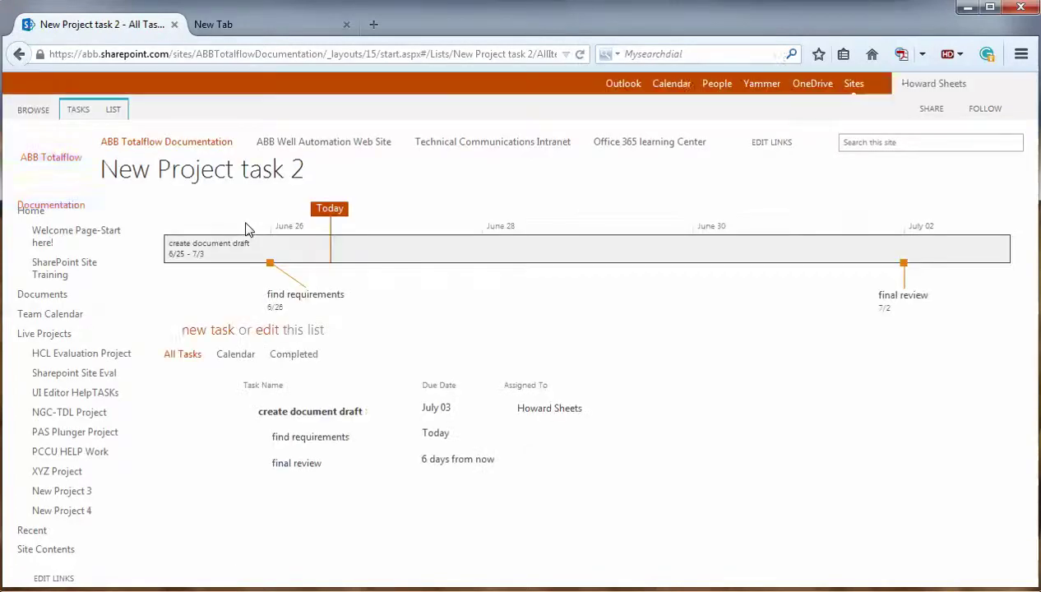
# - From the LIST ribbon, choose Alert Me > Set alert on this list for New Project task 2
pyautogui.click(112, 111)
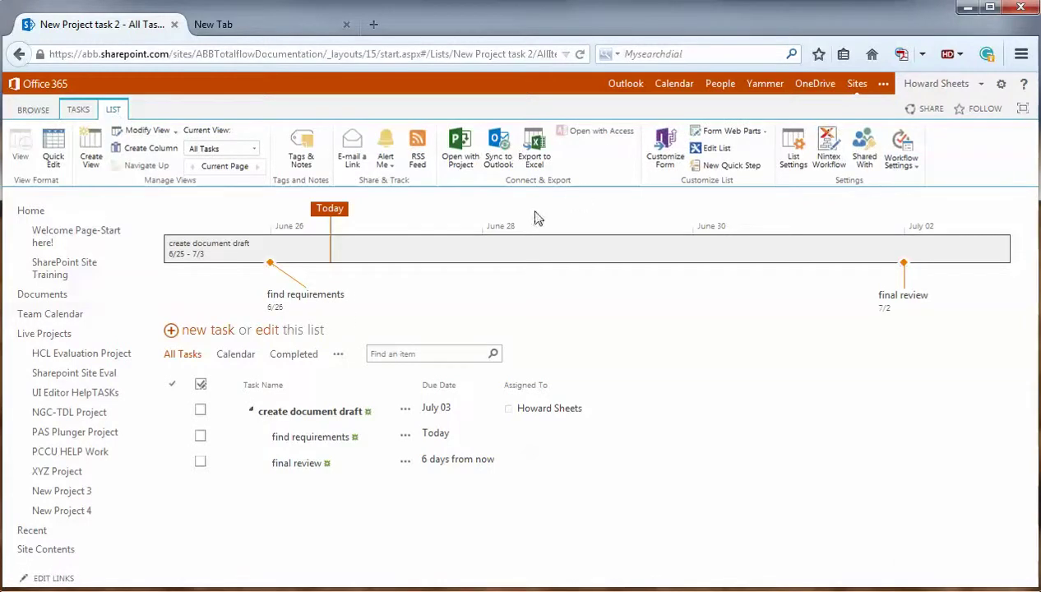
pyautogui.click(386, 164)
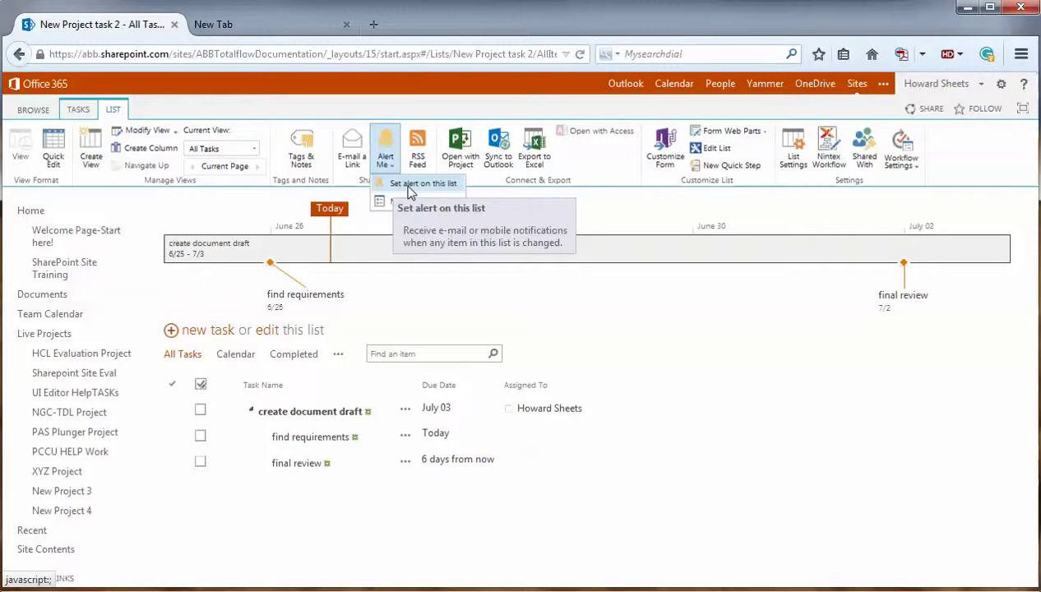
pyautogui.click(409, 188)
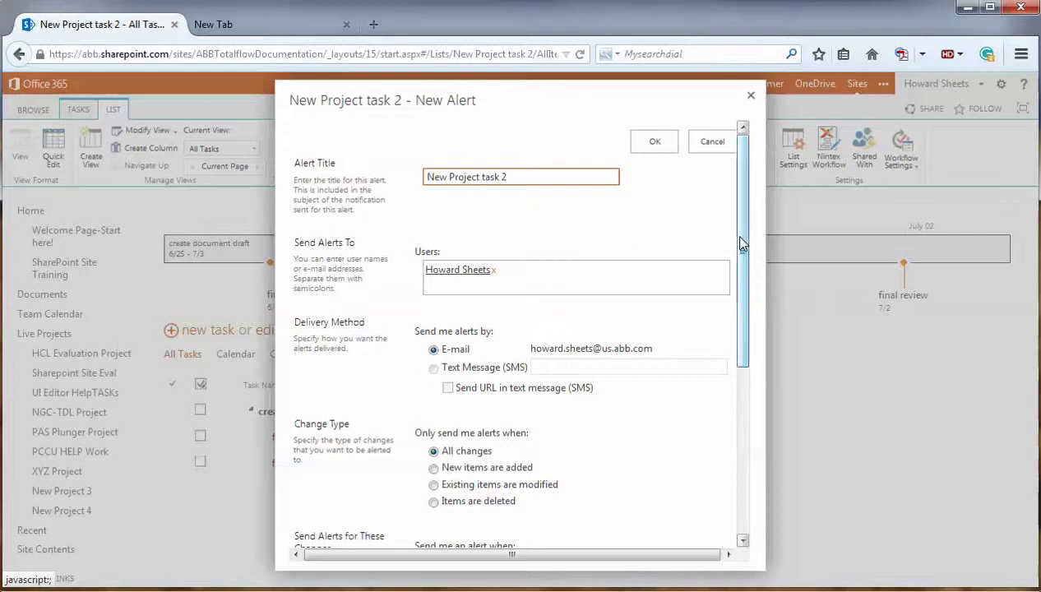
# - Title the new list alert 'XYZ Project Task' and save it with e-mail delivery and All changes
pyautogui.moveTo(740, 245); pyautogui.dragTo(748, 457)
pyautogui.moveTo(746, 418); pyautogui.dragTo(744, 183)
pyautogui.click(517, 176)
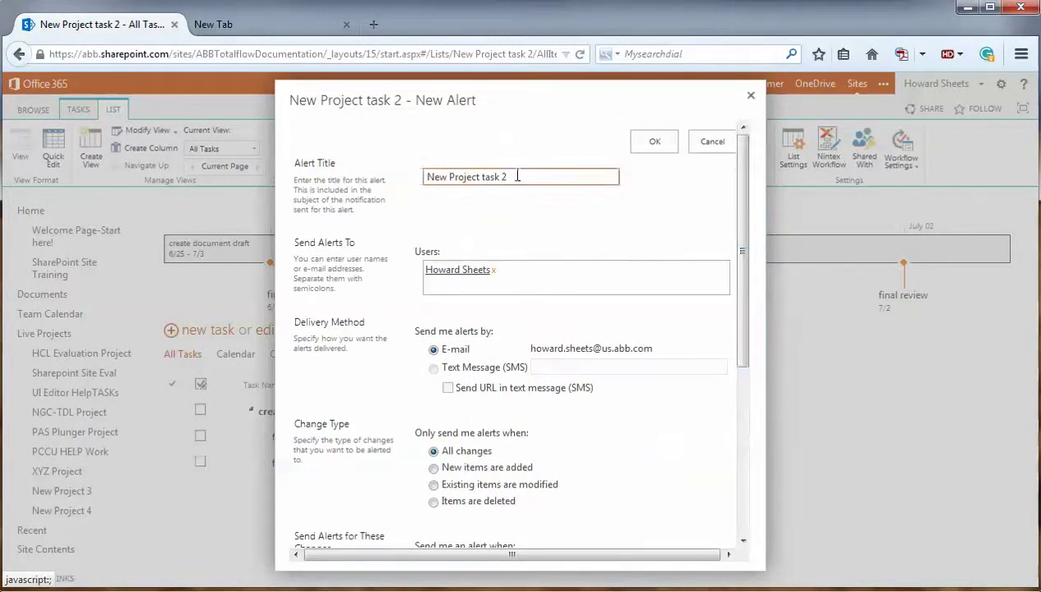
pyautogui.moveTo(508, 177); pyautogui.dragTo(408, 178)
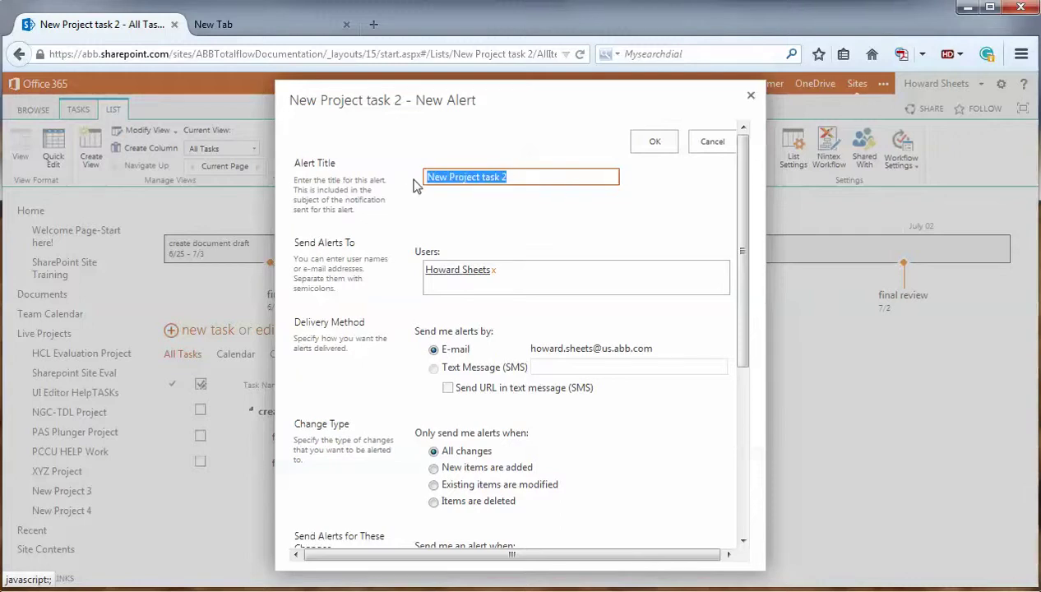
pyautogui.write('XYZ')
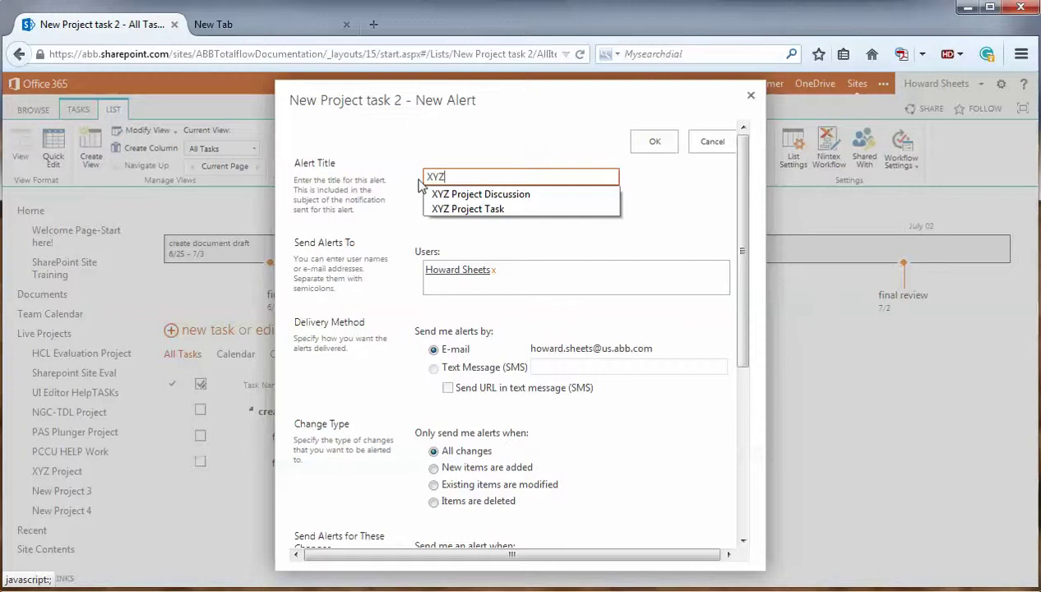
pyautogui.click(450, 210)
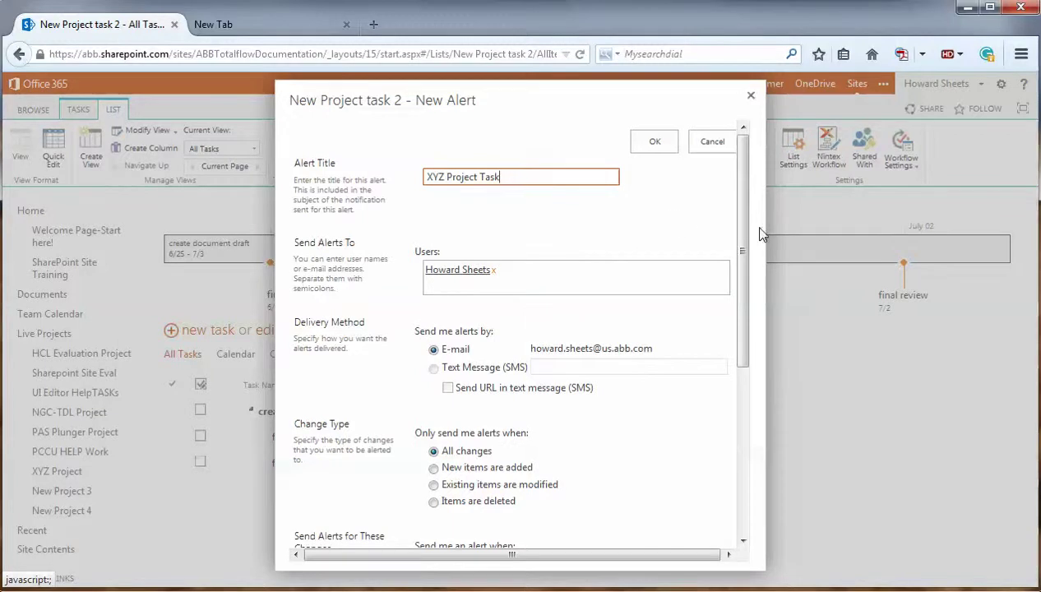
pyautogui.moveTo(746, 228); pyautogui.dragTo(709, 281)
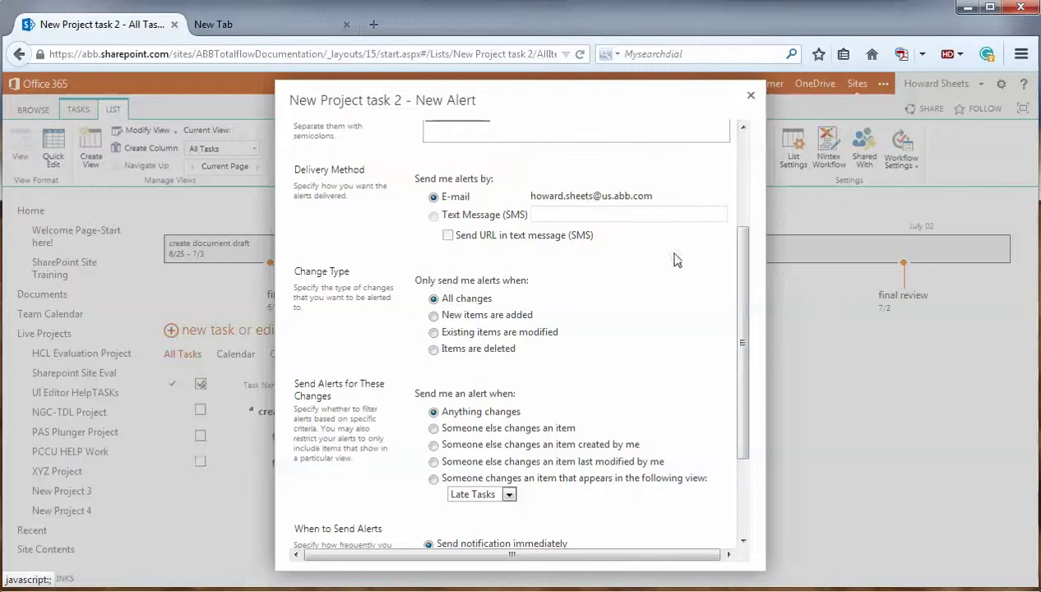
pyautogui.moveTo(744, 333); pyautogui.dragTo(747, 447)
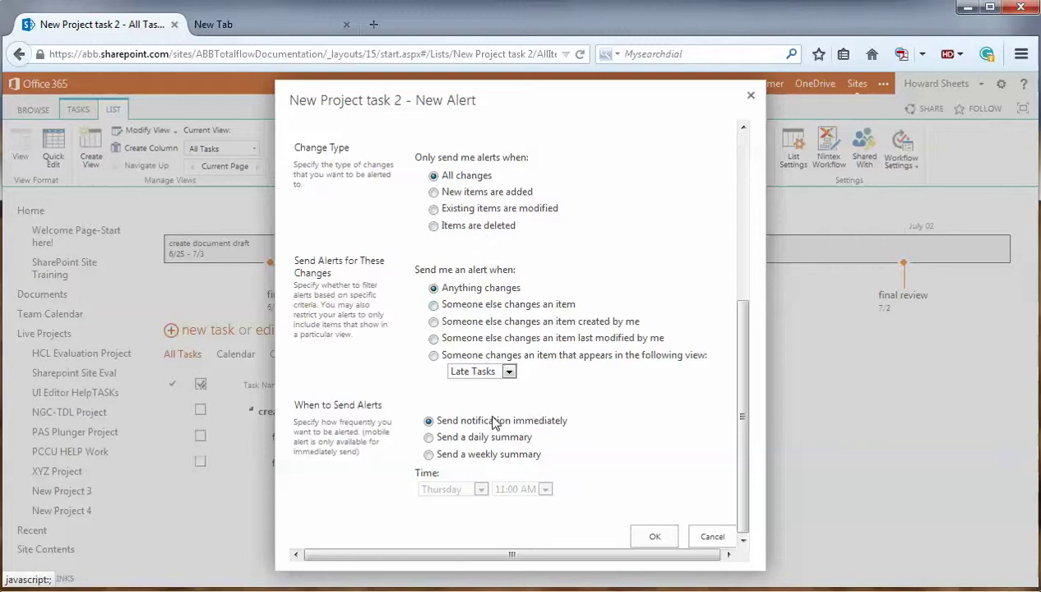
pyautogui.click(652, 540)
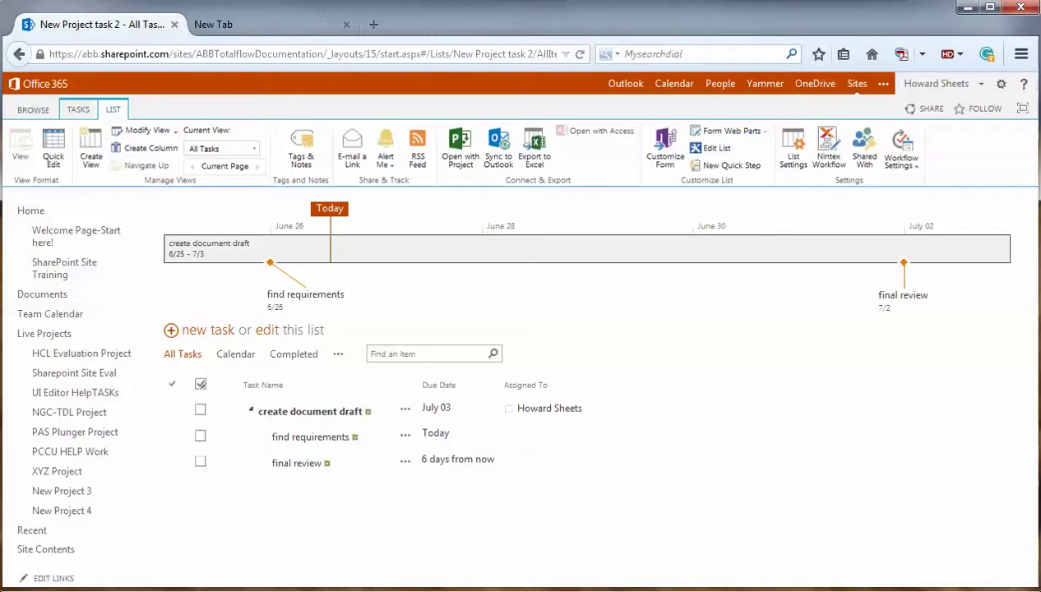
# - In a maximized Outlook, open the 1:32 PM alert confirmation email in the Inbox
pyautogui.hotkey('alt', 'Tab')
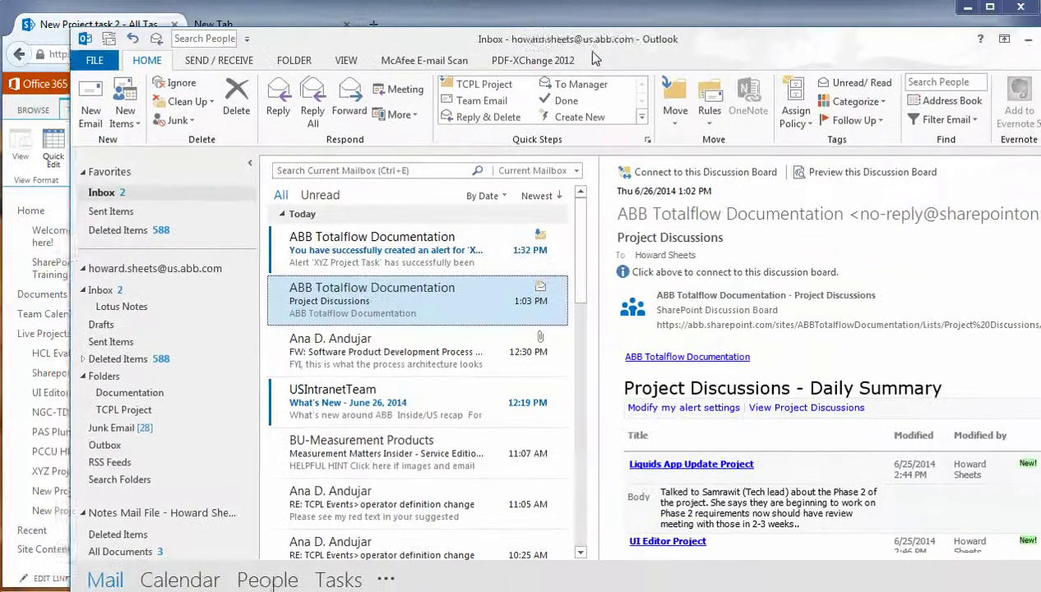
pyautogui.moveTo(592, 52); pyautogui.dragTo(540, 36)
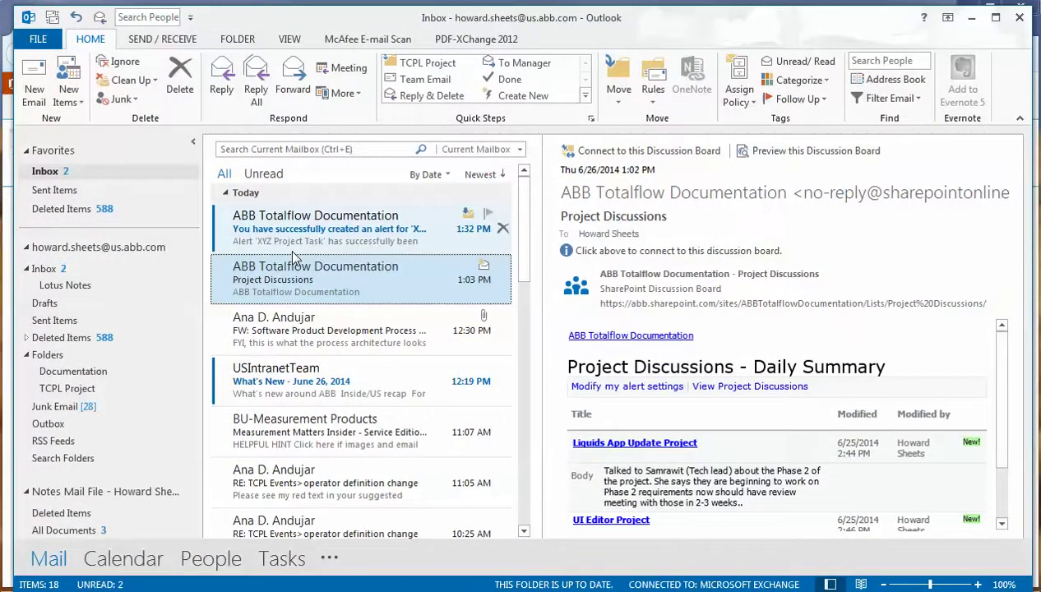
pyautogui.click(349, 226)
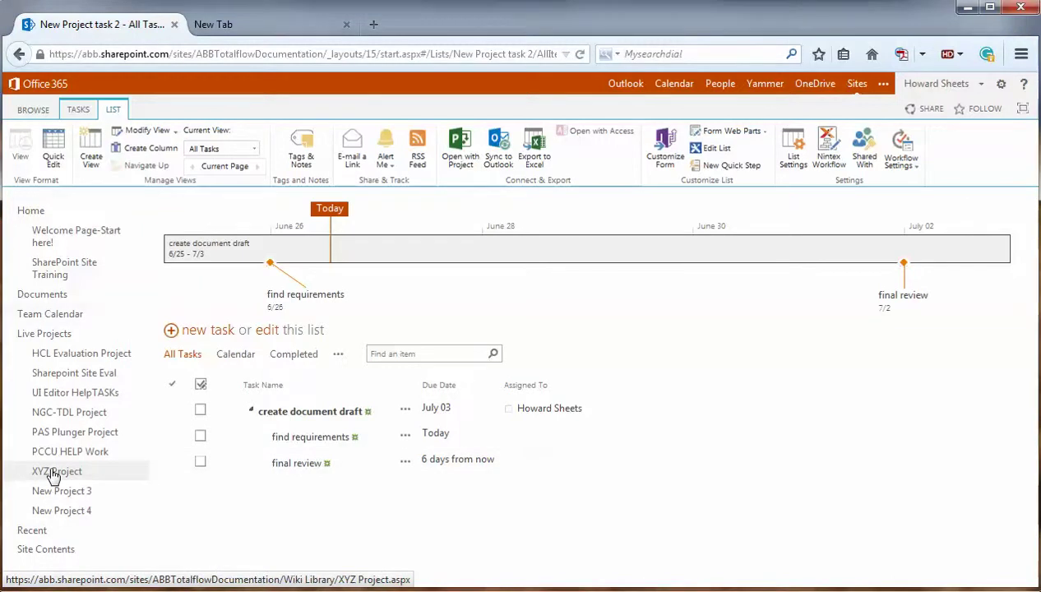
# - On the XYZ Project page, add a new task named 'Test Task' to the tasks list
pyautogui.click(52, 475)
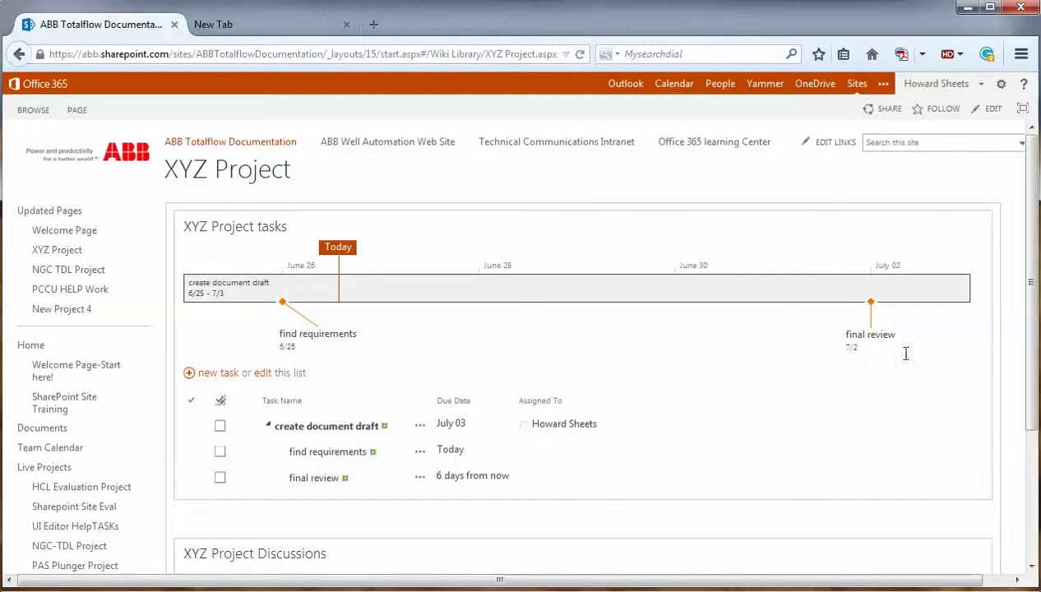
pyautogui.click(221, 374)
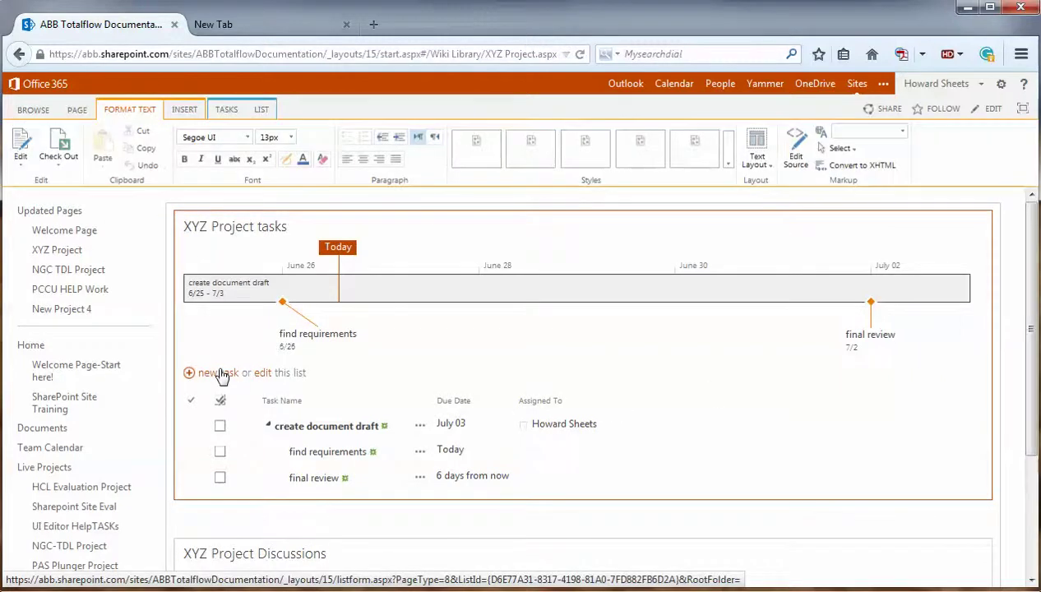
pyautogui.click(222, 375)
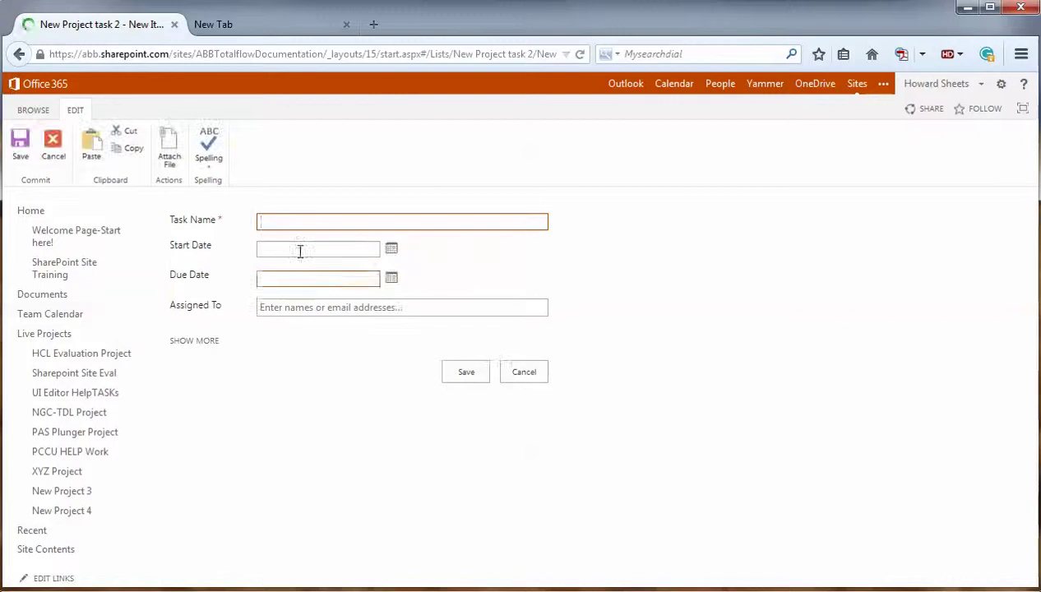
pyautogui.click(277, 222)
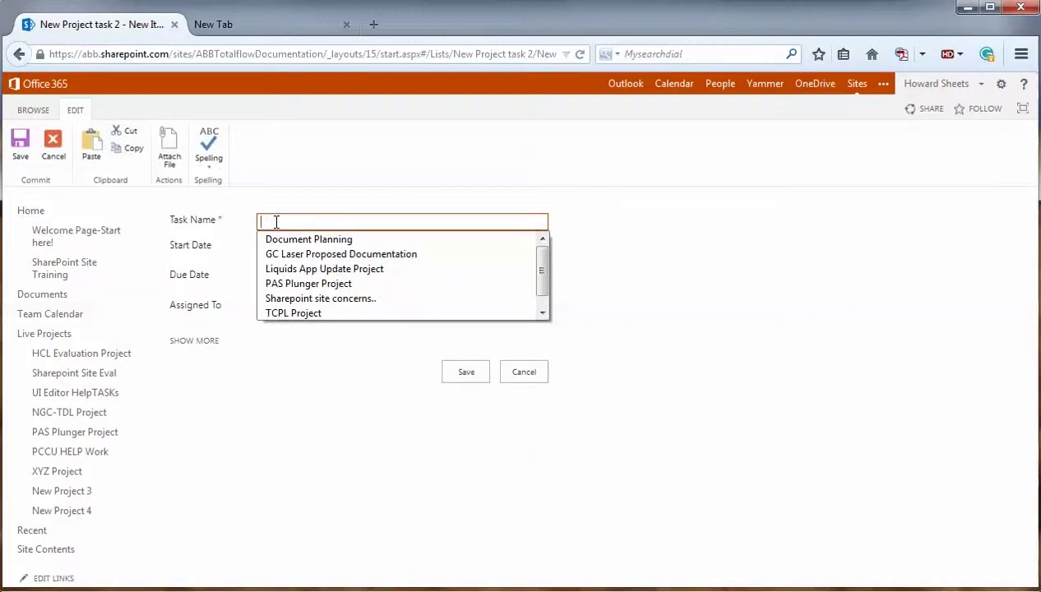
pyautogui.write('Test Task')
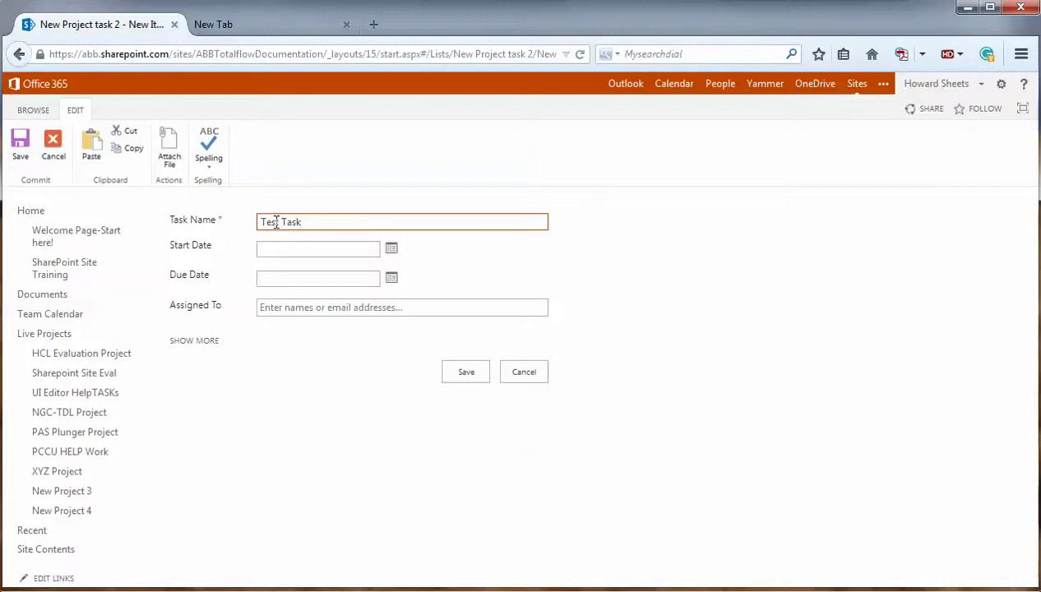
pyautogui.click(468, 375)
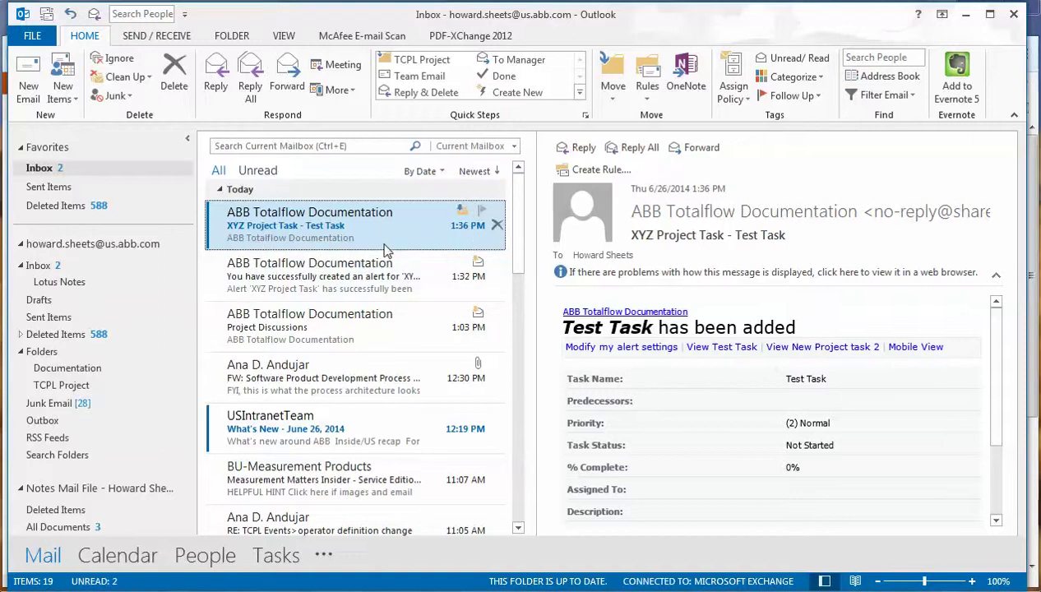
# - Open the Project Discussions summary email in Outlook and scroll through its body
pyautogui.click(360, 325)
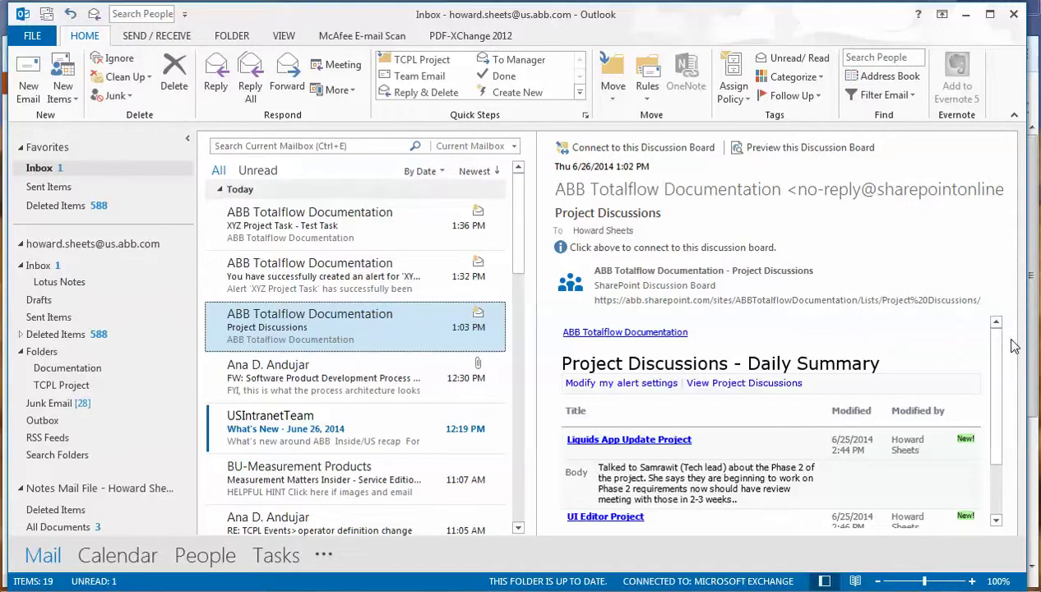
pyautogui.moveTo(1000, 369)
pyautogui.mouseDown()
pyautogui.moveTo(999, 397)
pyautogui.moveTo(998, 369)
pyautogui.mouseUp()
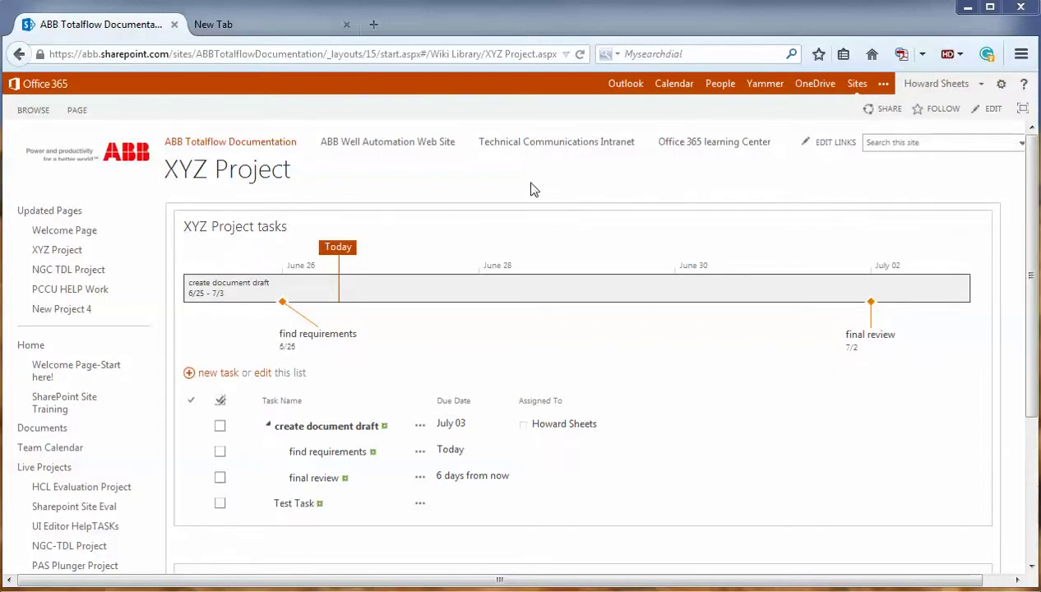
# - Show the Alert Me options from the PAGE ribbon on the XYZ Project page
pyautogui.click(78, 111)
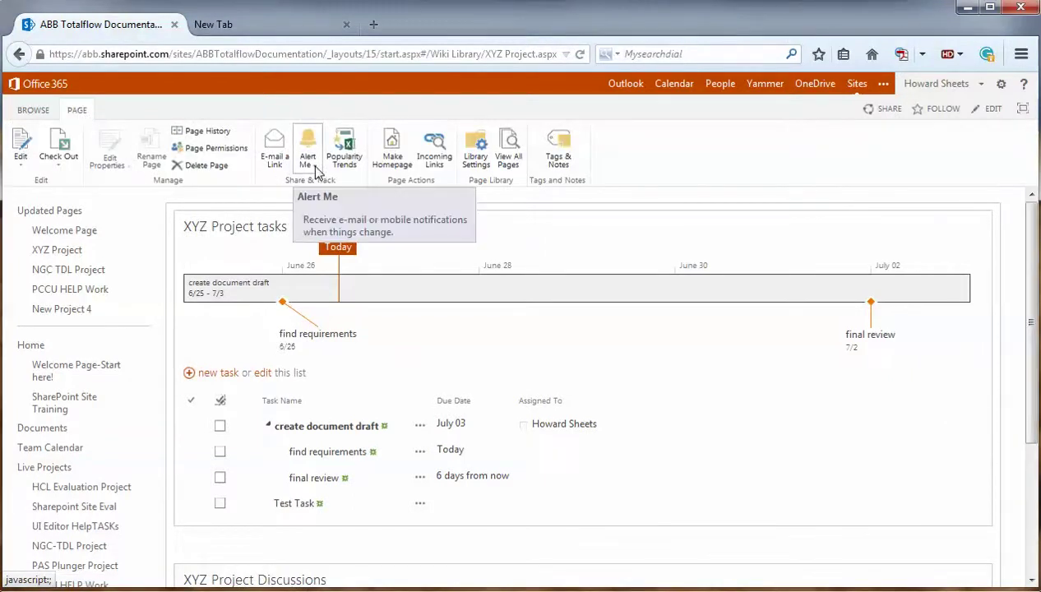
pyautogui.click(315, 171)
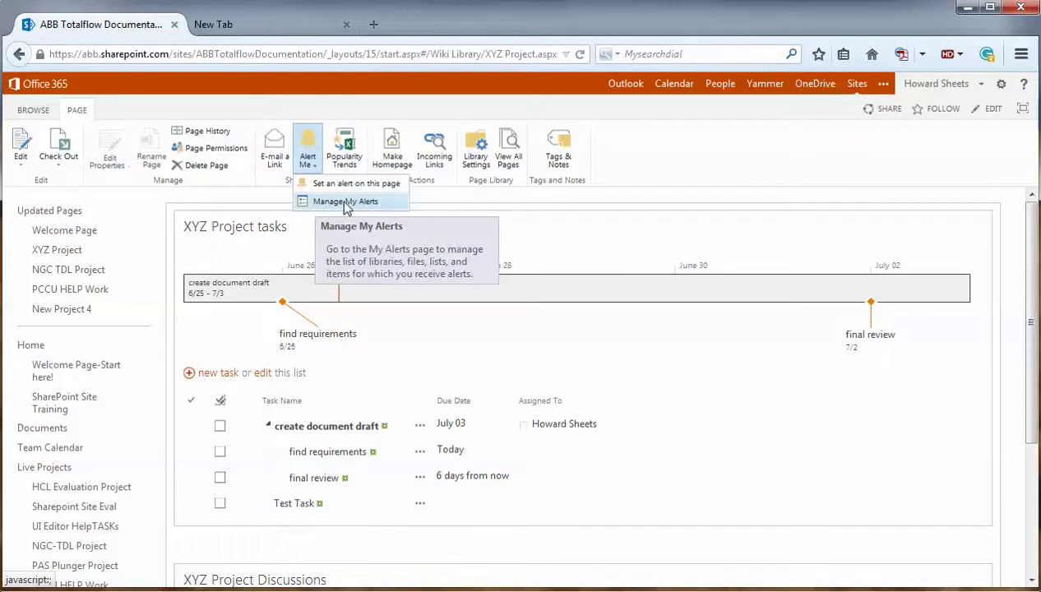
# - Go to Manage My Alerts and tick the XYZ Project Task alert
pyautogui.click(346, 202)
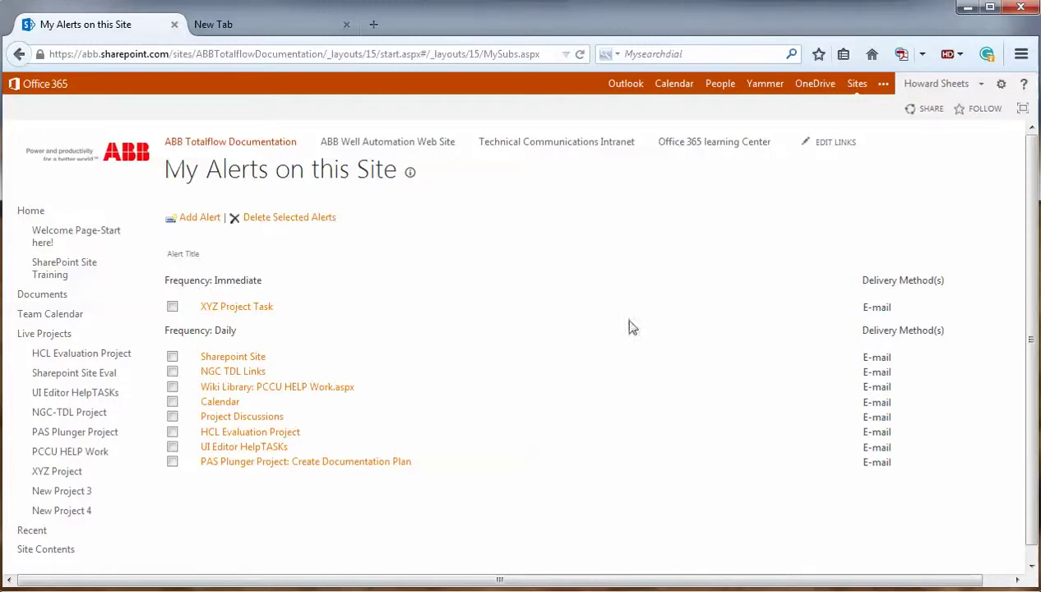
pyautogui.click(173, 309)
# - Delete the selected XYZ Project Task alert, confirm, and return to the XYZ Project page
pyautogui.click(292, 218)
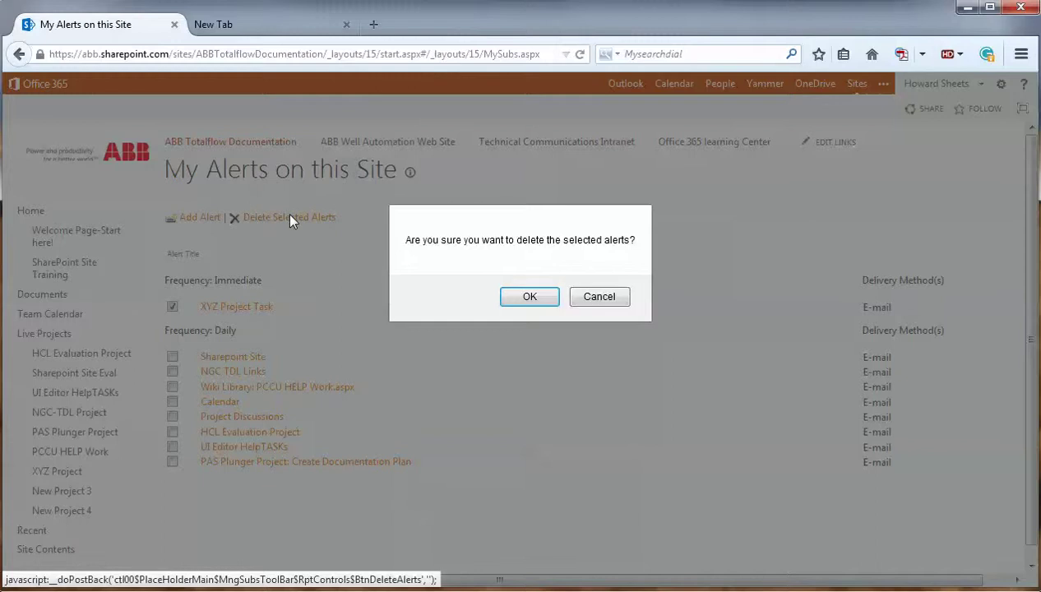
pyautogui.click(528, 297)
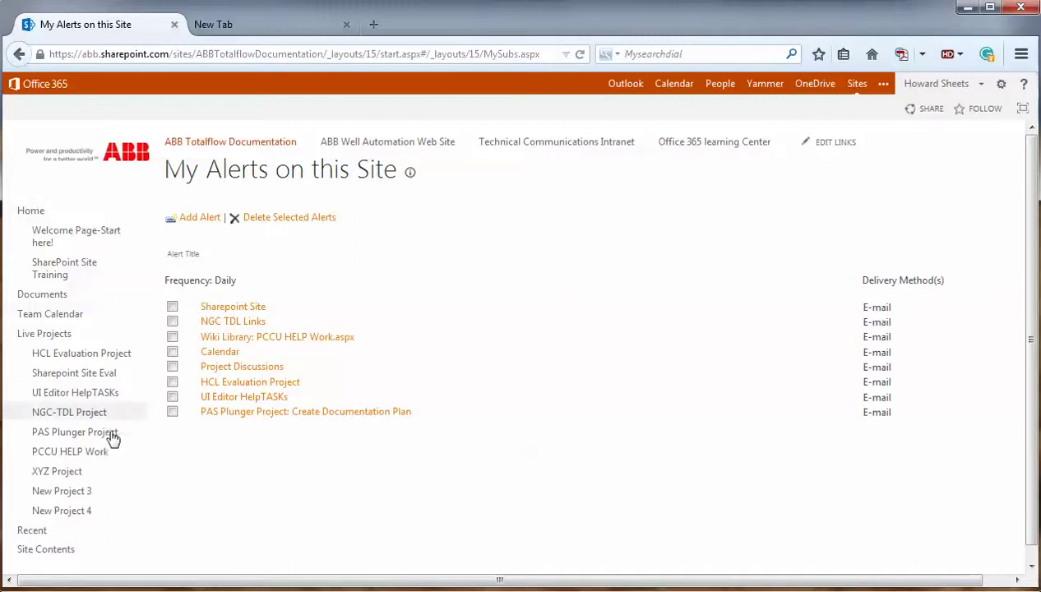
pyautogui.click(69, 474)
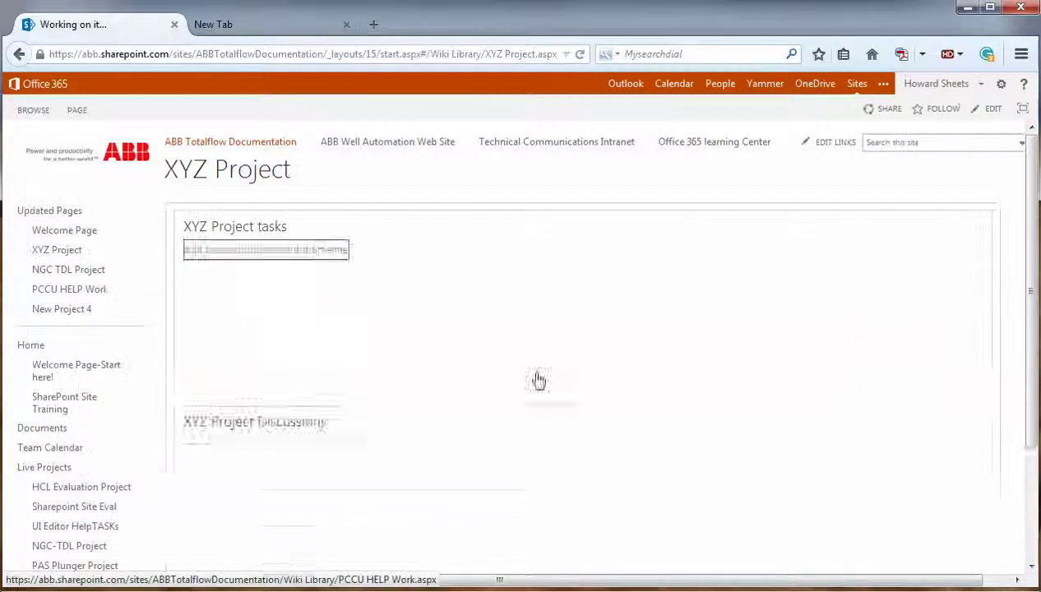